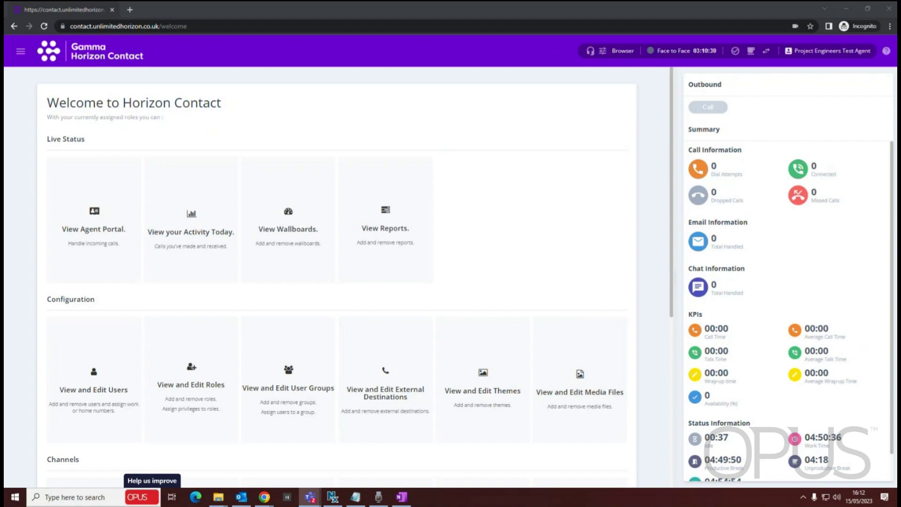
Open the Audio Files list under Call Handling.
{"action": "left_click", "coordinate": [21, 52]}
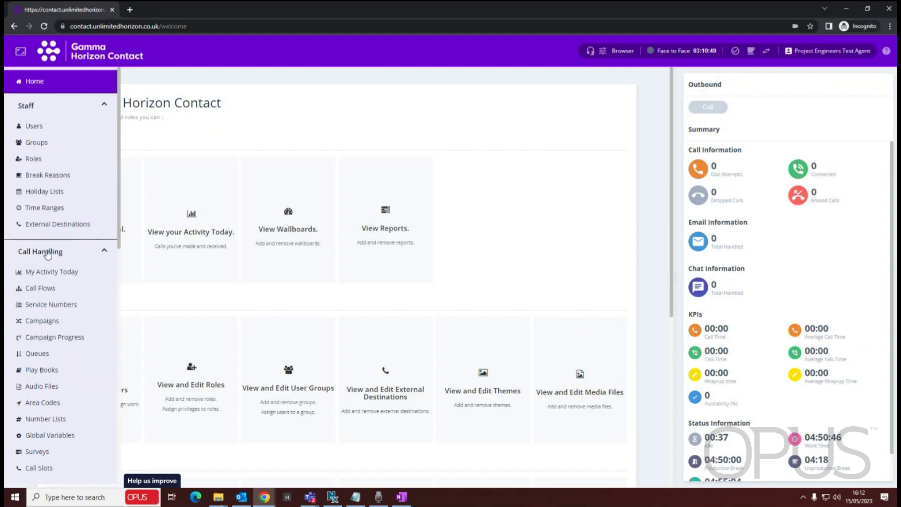
{"action": "left_click", "coordinate": [41, 393]}
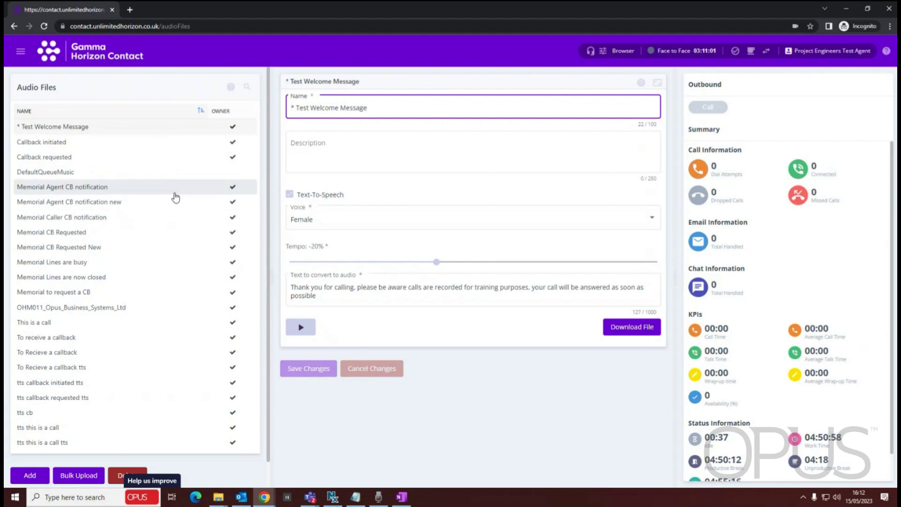
Open the diagram of the *Project Engineers Test Call Flow and view the audio file options of its Play Announcement node.
{"action": "left_click", "coordinate": [21, 51]}
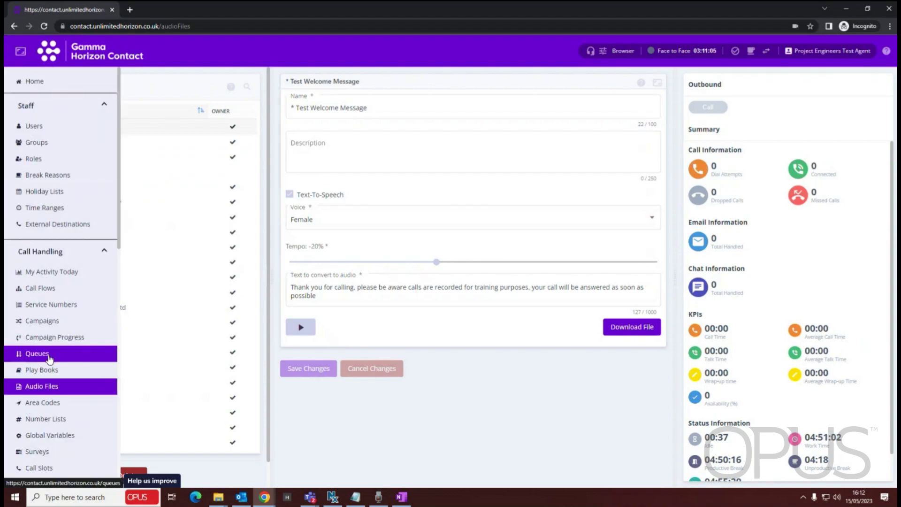
{"action": "left_click", "coordinate": [40, 288]}
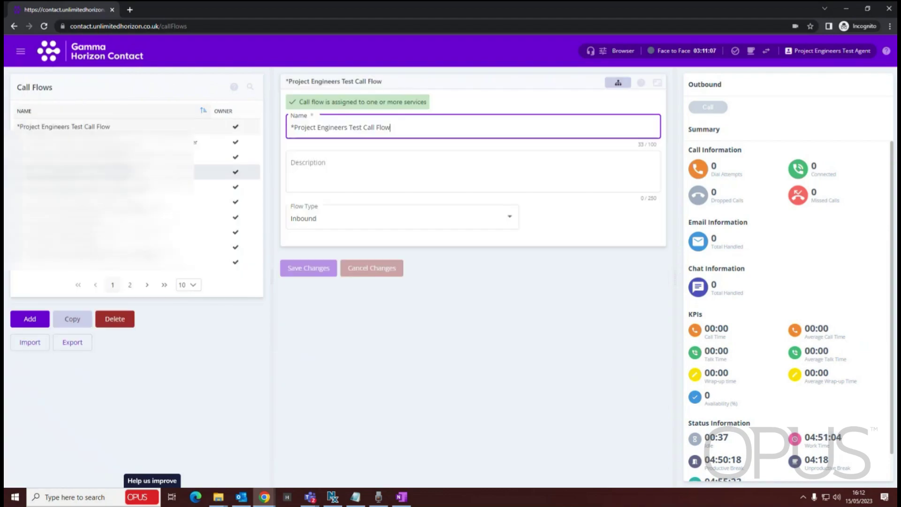
{"action": "left_click", "coordinate": [618, 83]}
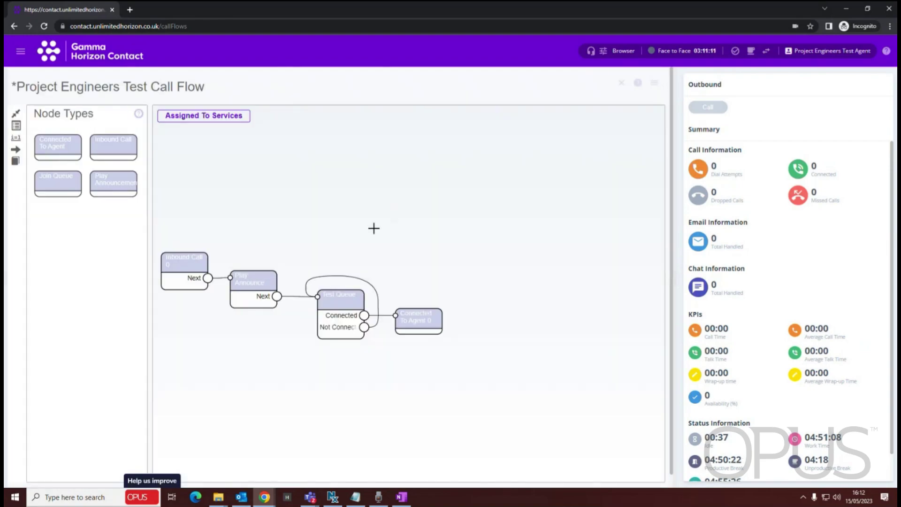
{"action": "left_click", "coordinate": [254, 281]}
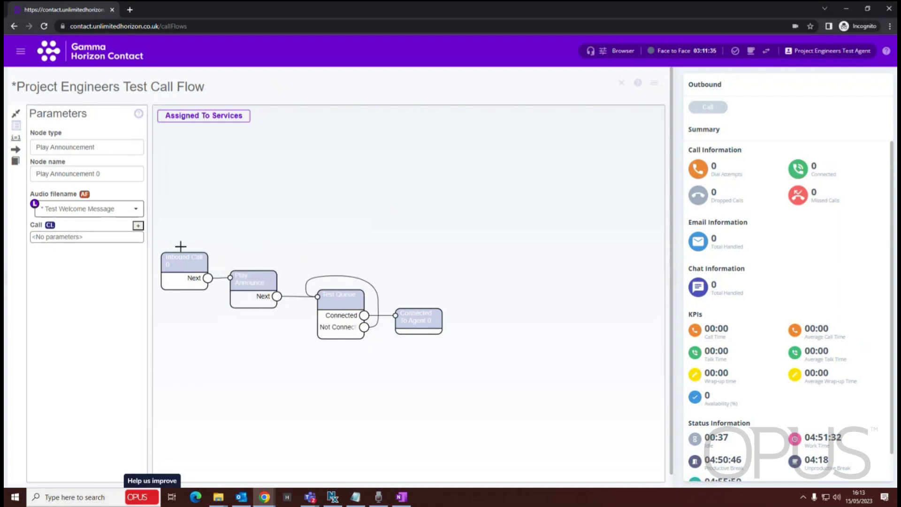
{"action": "left_click", "coordinate": [126, 208]}
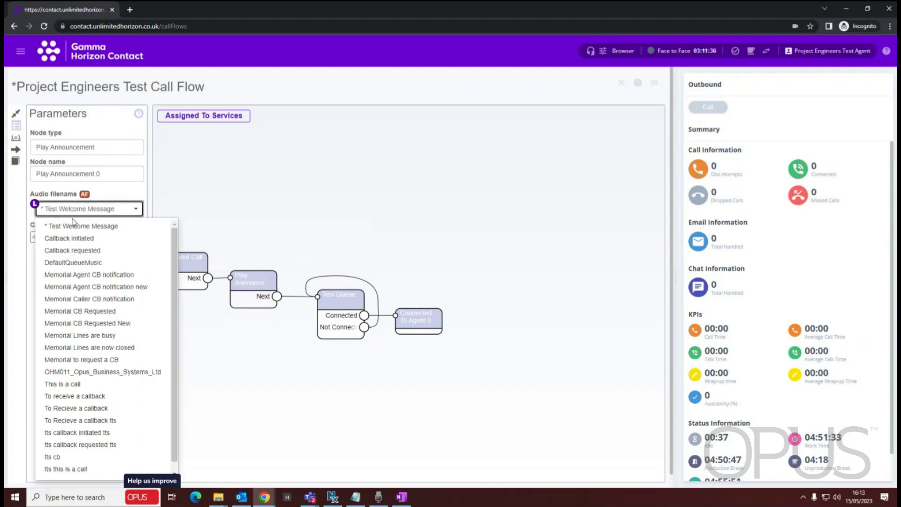
{"action": "left_click", "coordinate": [292, 196]}
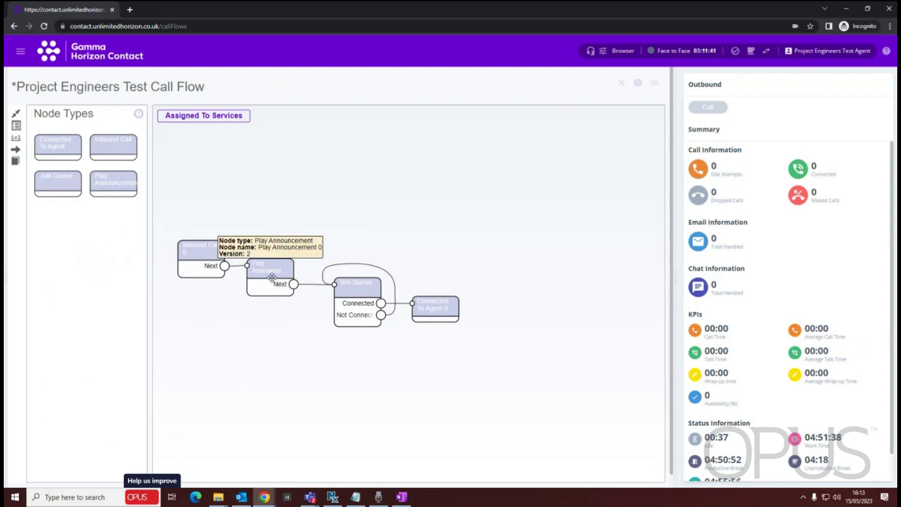
Examine the audio and callback settings of the *P E Demo Queue, including the audio played after a callback is configured.
{"action": "left_click", "coordinate": [20, 54]}
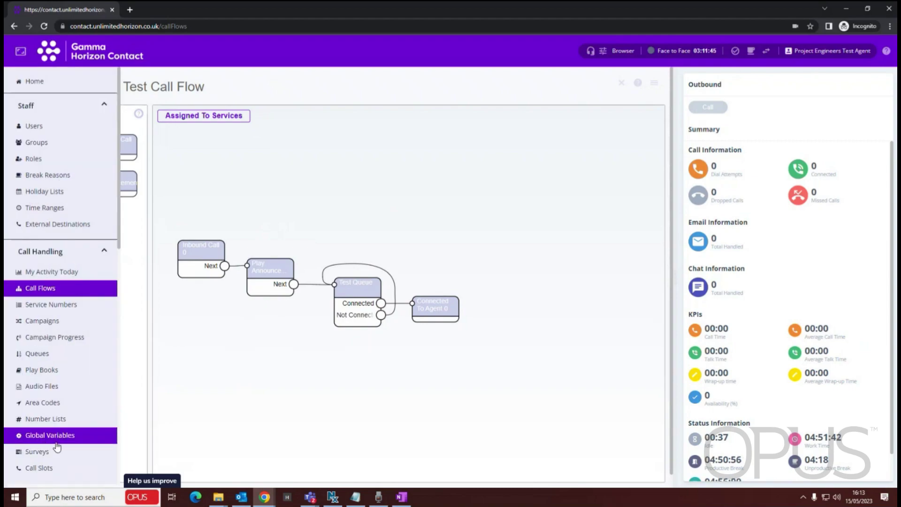
{"action": "left_click", "coordinate": [47, 359]}
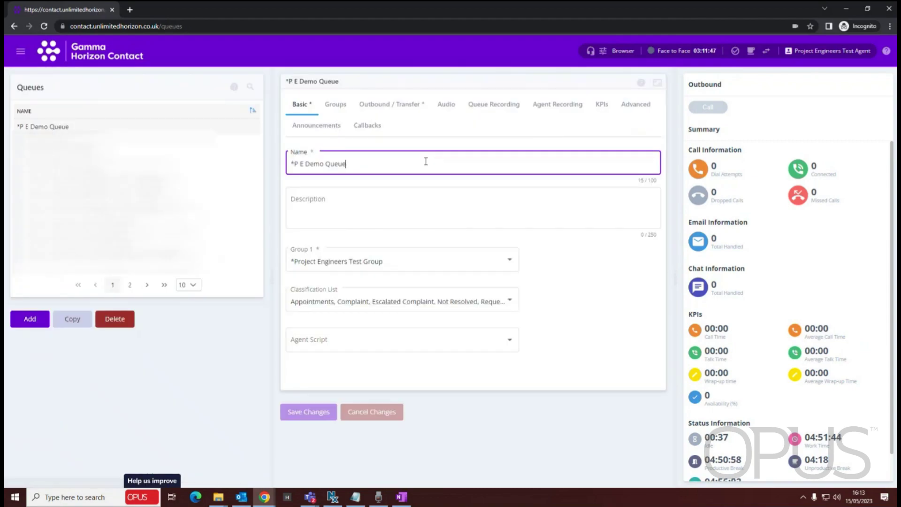
{"action": "left_click", "coordinate": [447, 104]}
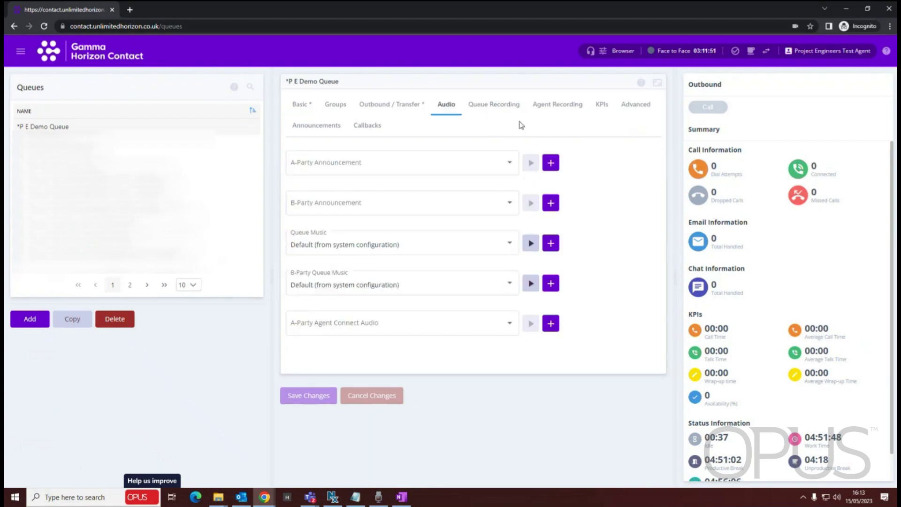
{"action": "left_click", "coordinate": [366, 125]}
{"action": "scroll", "coordinate": [488, 277], "scroll_direction": "down", "scroll_amount": 2}
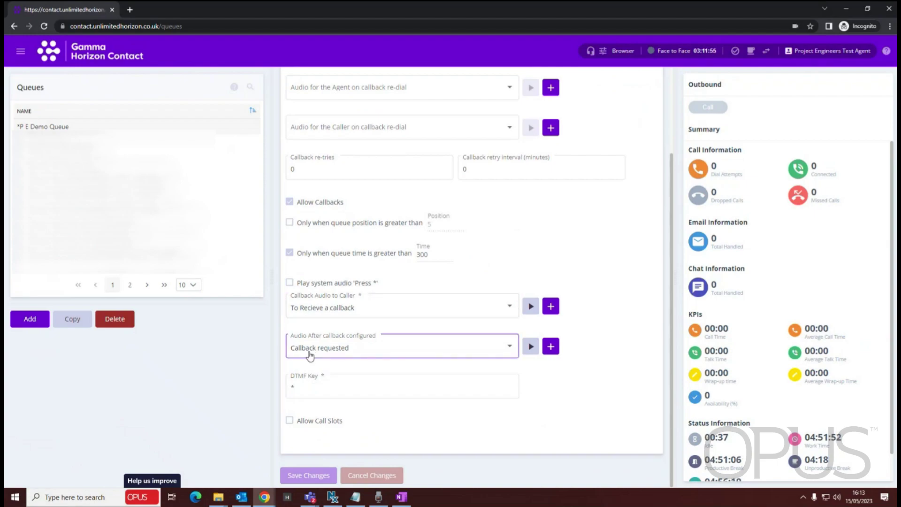
{"action": "left_click", "coordinate": [311, 345]}
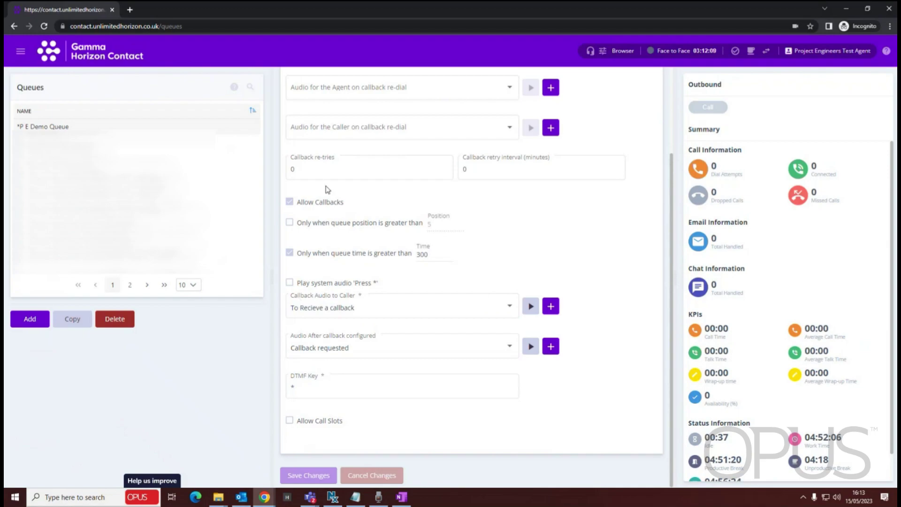
{"action": "scroll", "coordinate": [332, 206], "scroll_direction": "up", "scroll_amount": 3}
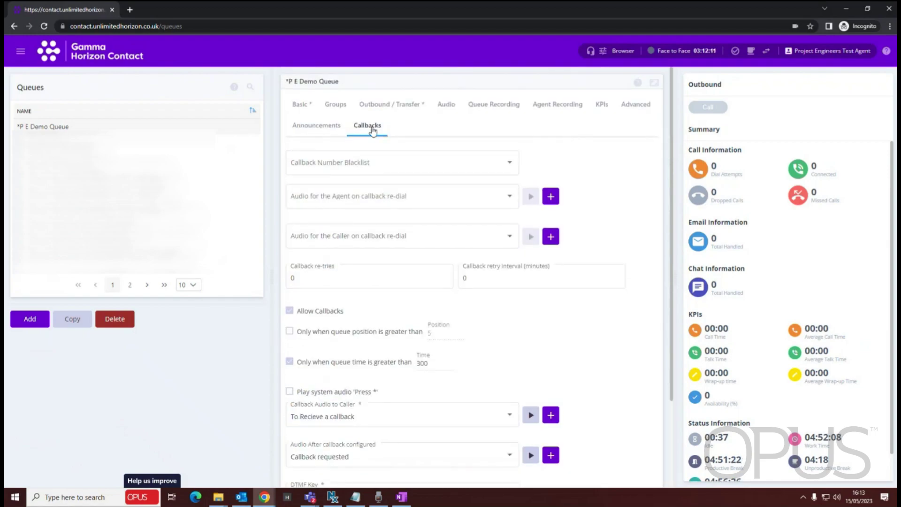
{"action": "scroll", "coordinate": [308, 313], "scroll_direction": "down", "scroll_amount": 3}
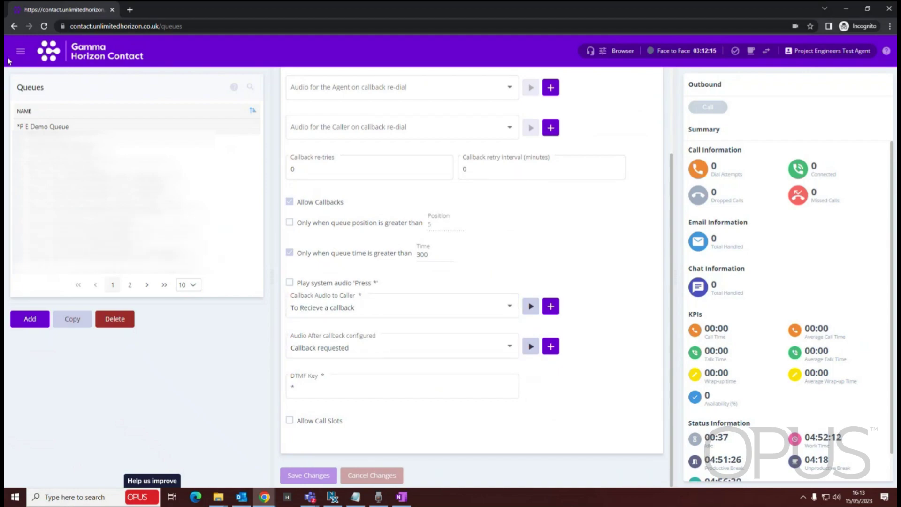
Return to the audio files and review the name and text-to-speech wording of * Test Welcome Message.
{"action": "left_click", "coordinate": [21, 51]}
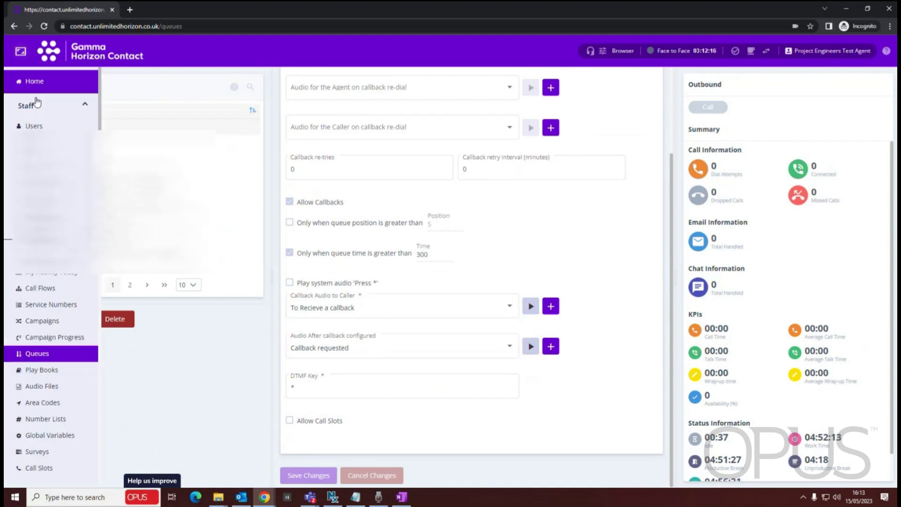
{"action": "left_click", "coordinate": [50, 386]}
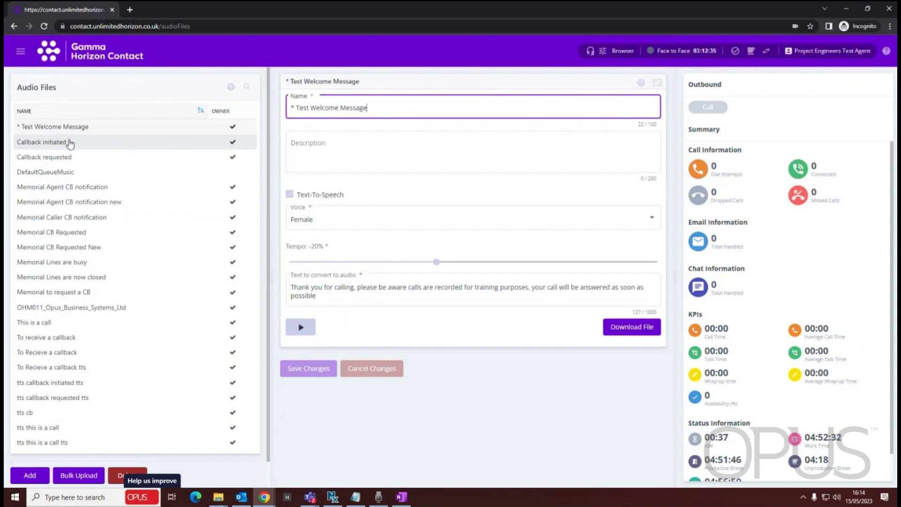
{"action": "left_click", "coordinate": [55, 128]}
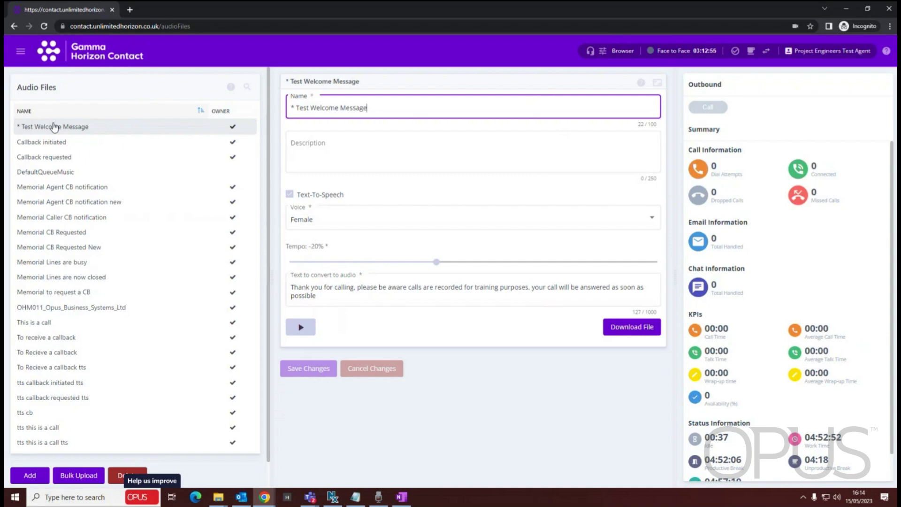
{"action": "left_click_drag", "start_coordinate": [374, 105], "coordinate": [288, 109]}
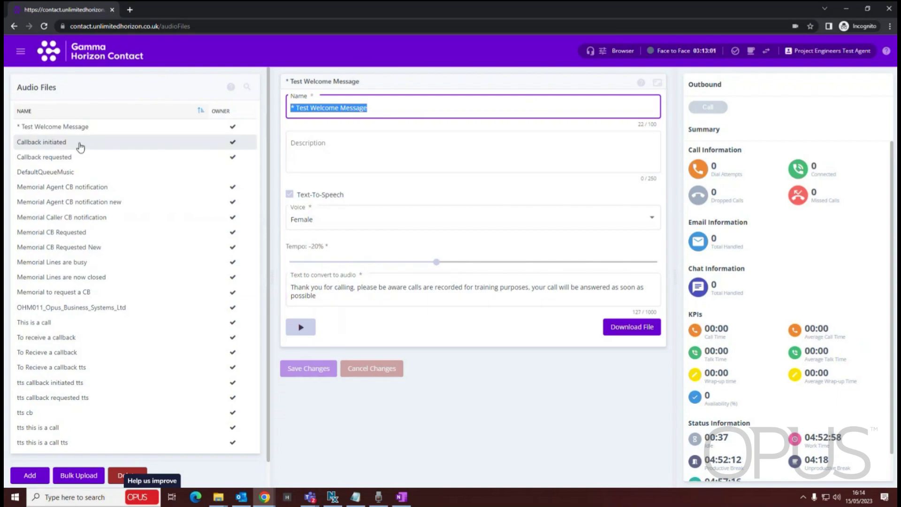
{"action": "left_click", "coordinate": [82, 128]}
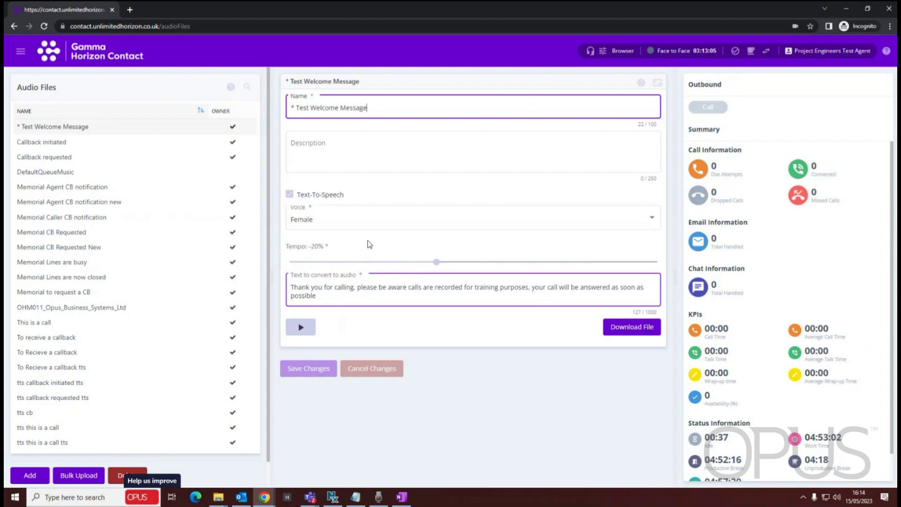
{"action": "left_click", "coordinate": [348, 291]}
{"action": "key", "text": "ctrl+a"}
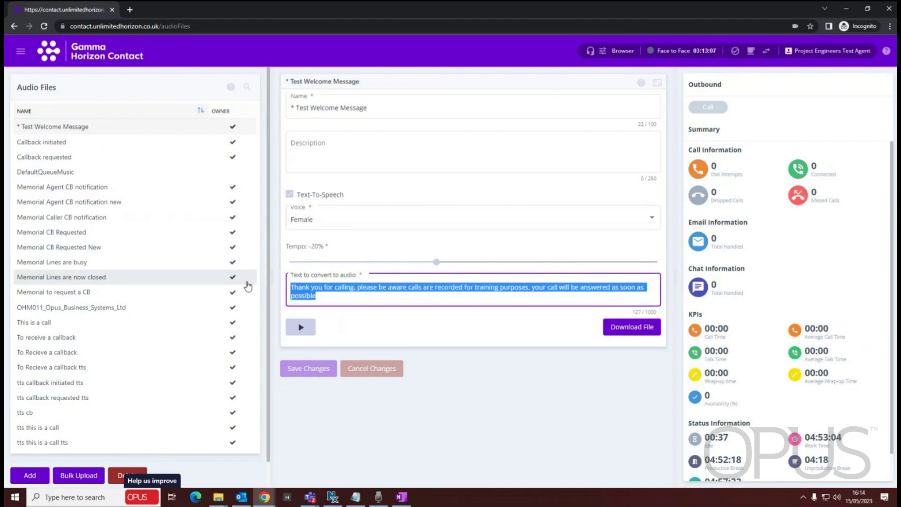
Turn off Text-To-Speech for * Test Welcome Message to bring up its file upload option.
{"action": "left_click", "coordinate": [290, 194]}
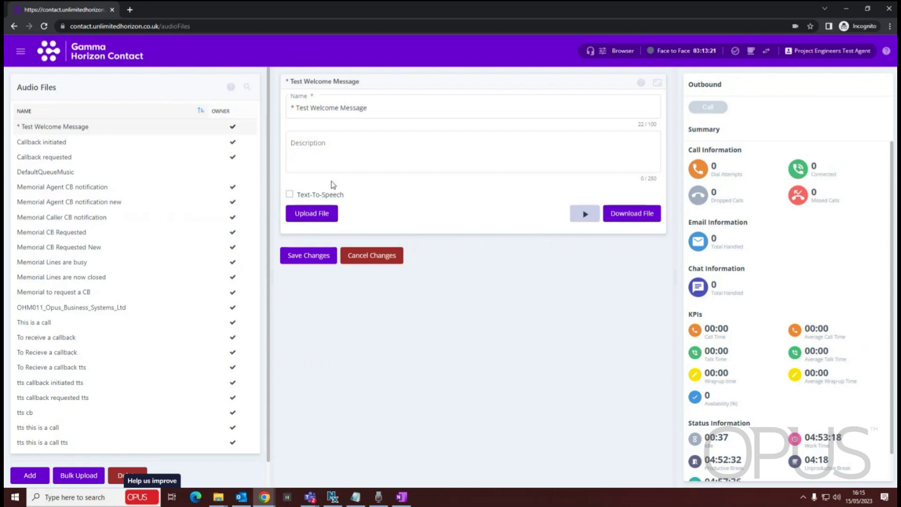
{"action": "left_click", "coordinate": [318, 140]}
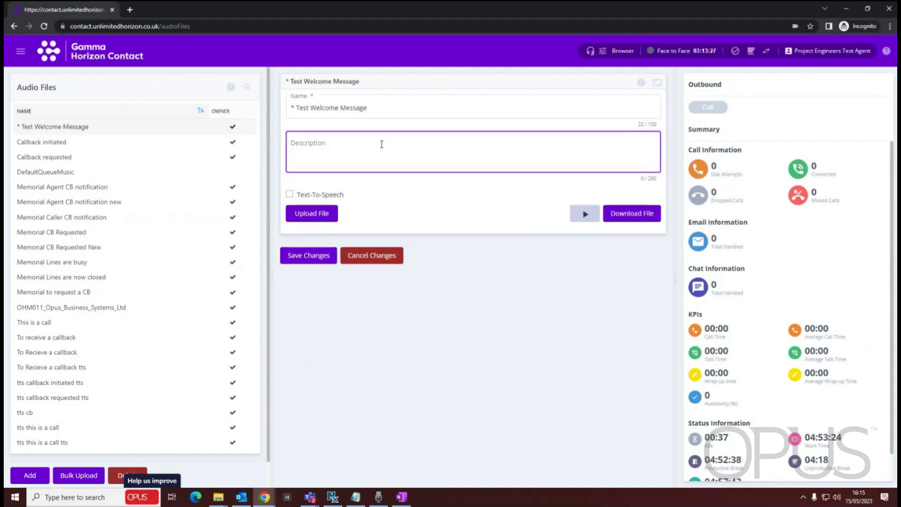
{"action": "left_click", "coordinate": [323, 126]}
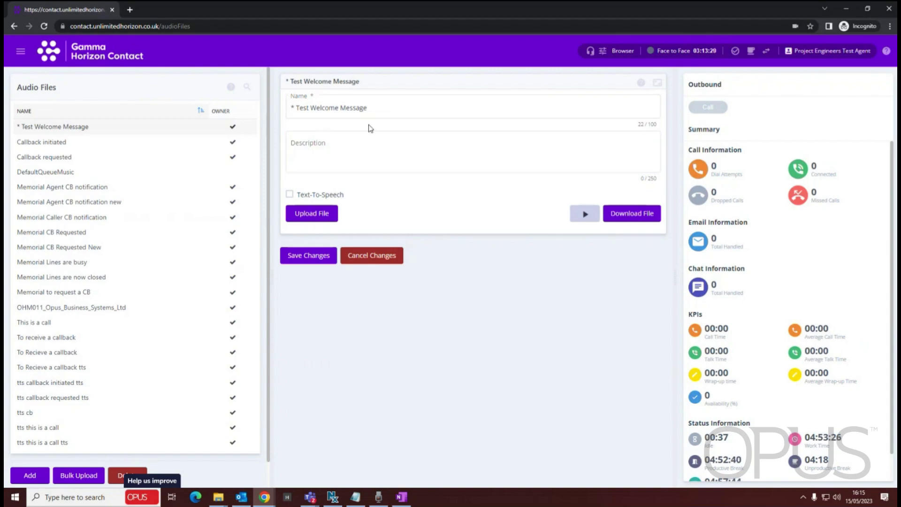
Read the audio format requirements in the audio files help page, then return to the audio file settings.
{"action": "left_click_drag", "start_coordinate": [15, 87], "coordinate": [63, 85]}
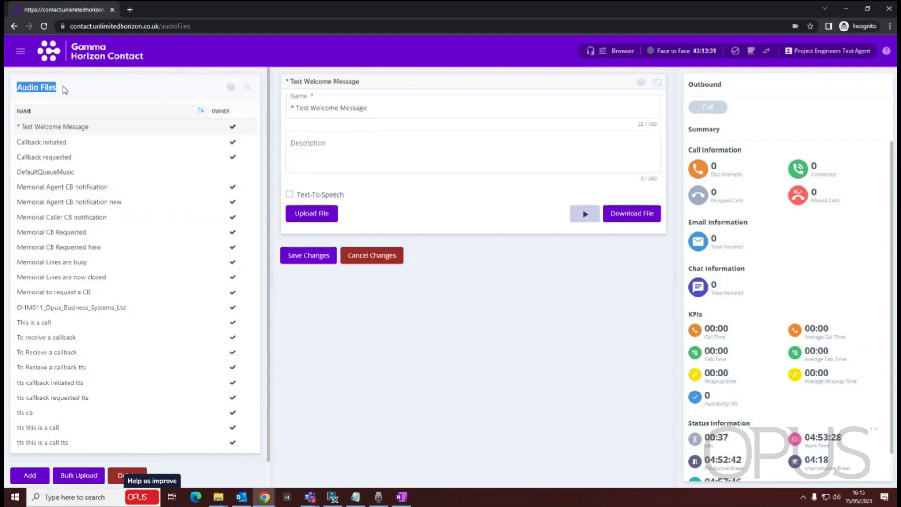
{"action": "left_click", "coordinate": [233, 91]}
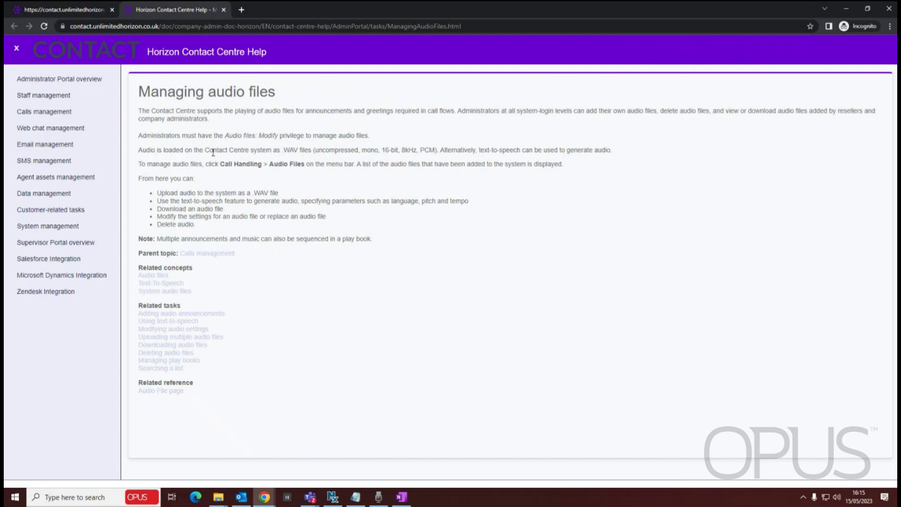
{"action": "left_click_drag", "start_coordinate": [253, 160], "coordinate": [628, 153]}
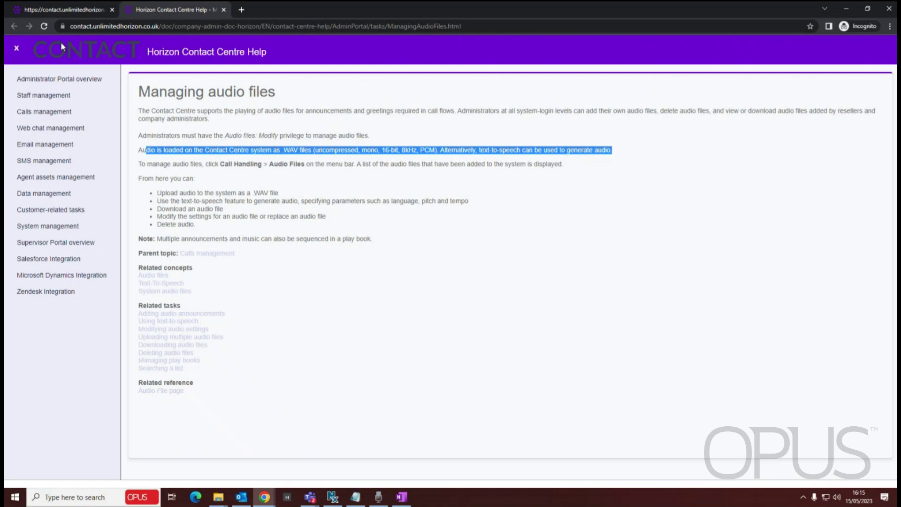
{"action": "left_click", "coordinate": [64, 9]}
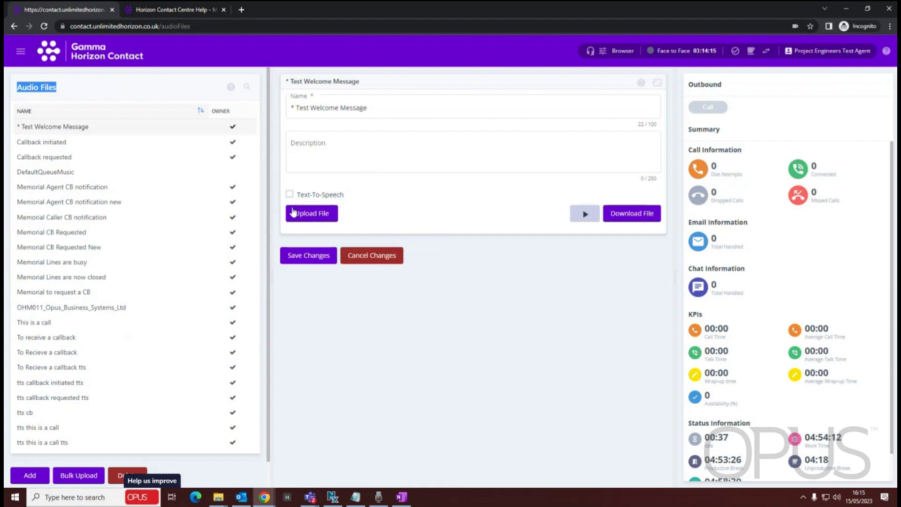
Turn Text-To-Speech back on for * Test Welcome Message and view the available voices, keeping Female.
{"action": "left_click", "coordinate": [290, 195]}
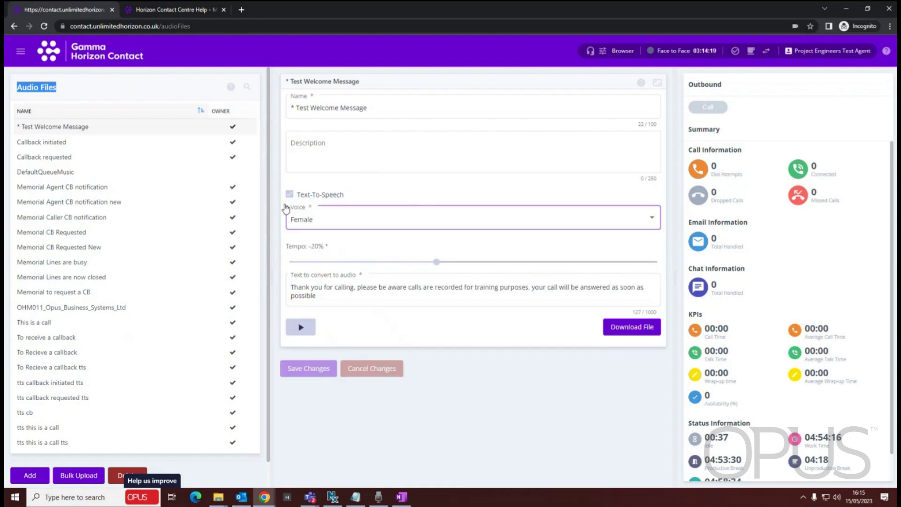
{"action": "left_click", "coordinate": [644, 223]}
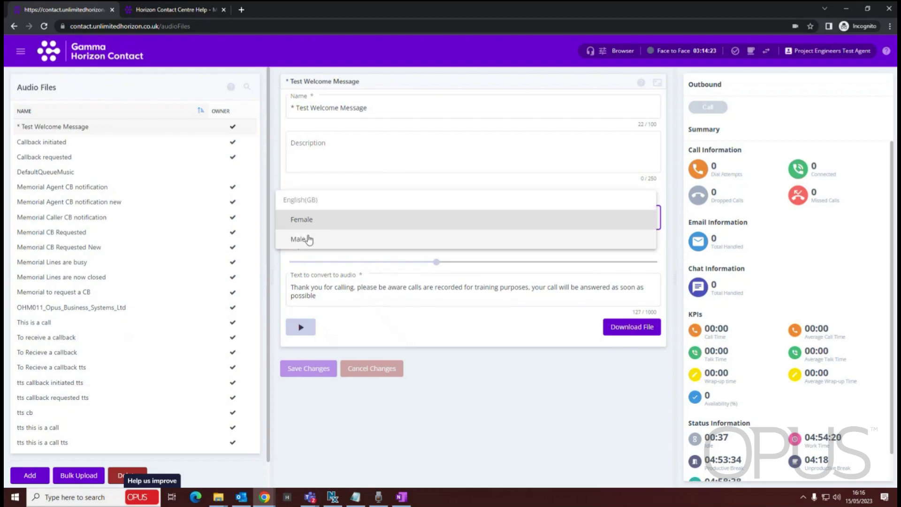
{"action": "left_click", "coordinate": [388, 179]}
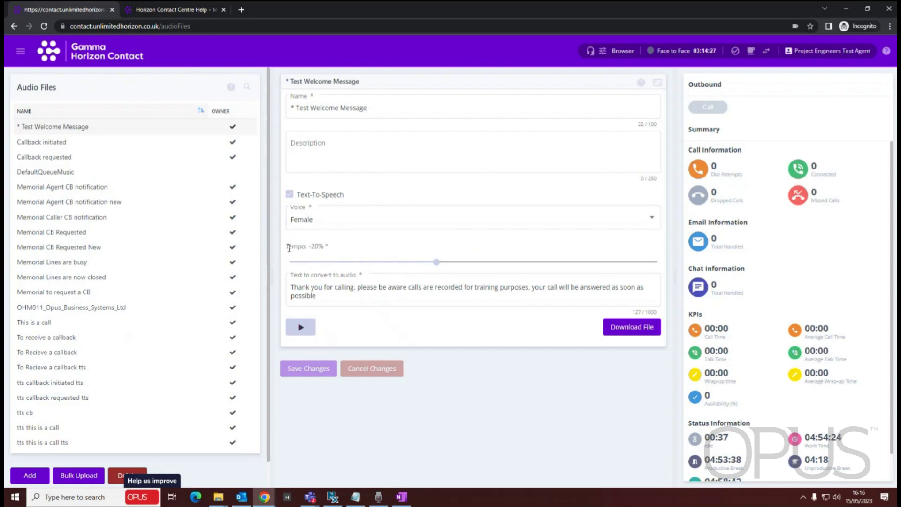
Play the generated audio of * Test Welcome Message to check how the text sounds.
{"action": "left_click", "coordinate": [361, 298]}
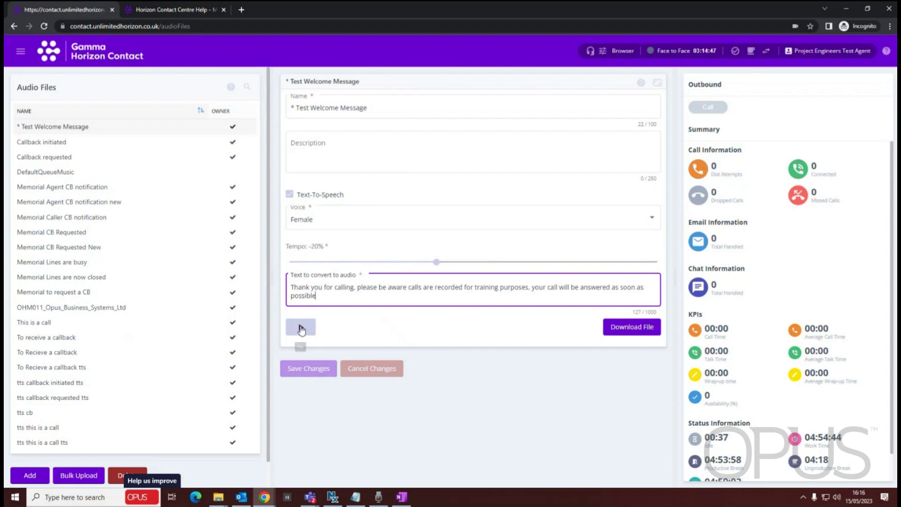
{"action": "left_click", "coordinate": [301, 330]}
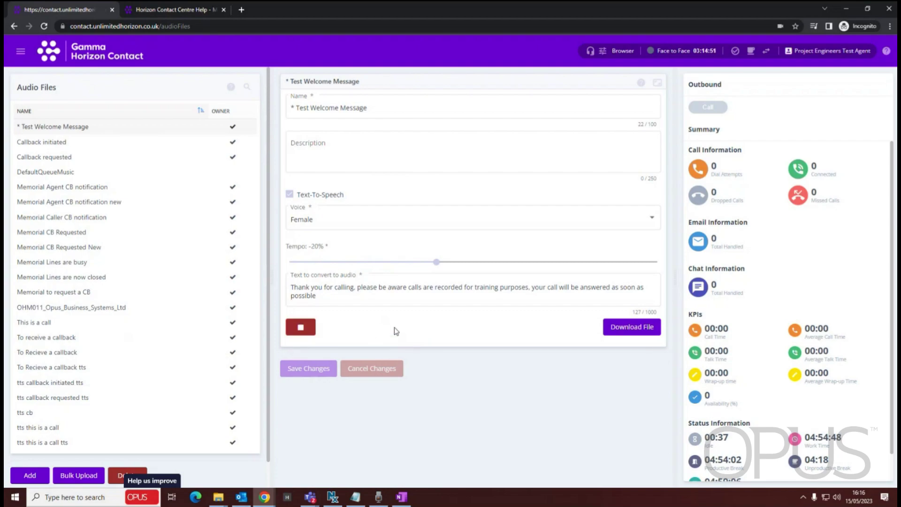
{"action": "left_click", "coordinate": [302, 331]}
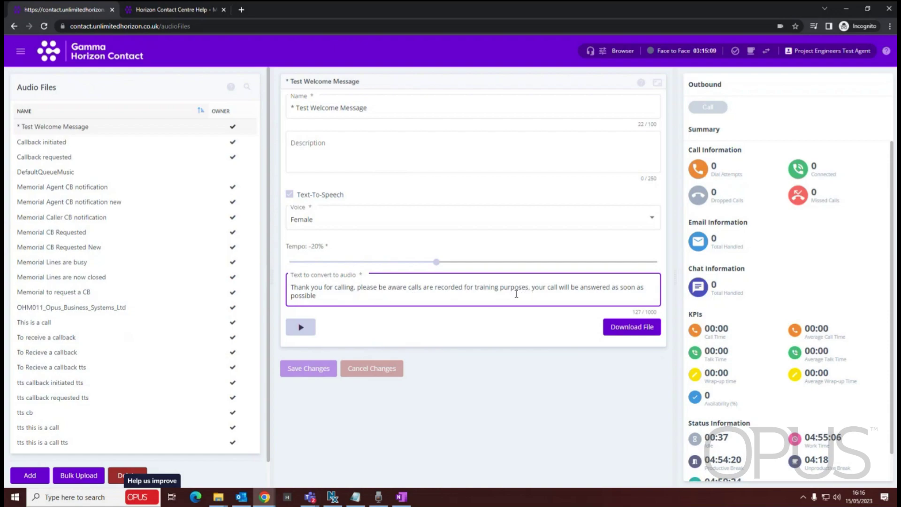
Change the text to convert to audio to read "training and monitoring purposes" and save the changes to * Test Welcome Message.
{"action": "left_click", "coordinate": [500, 288]}
{"action": "type", "text": "and "}
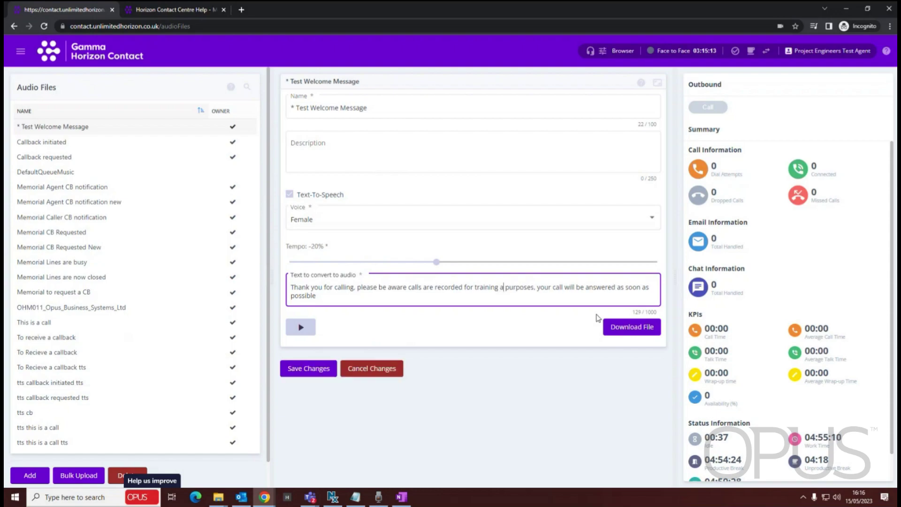
{"action": "type", "text": "mic"}
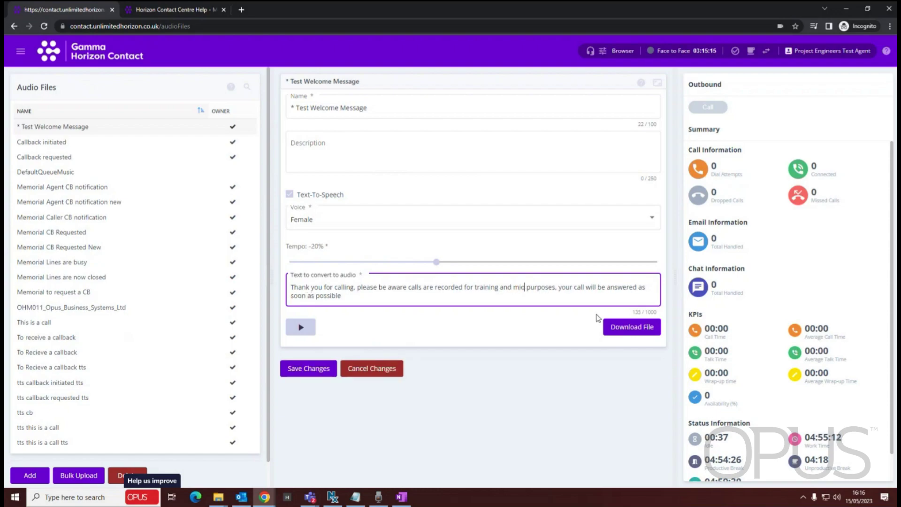
{"action": "key", "text": "BackSpace"}
{"action": "key", "text": "BackSpace"}
{"action": "type", "text": "onitoring"}
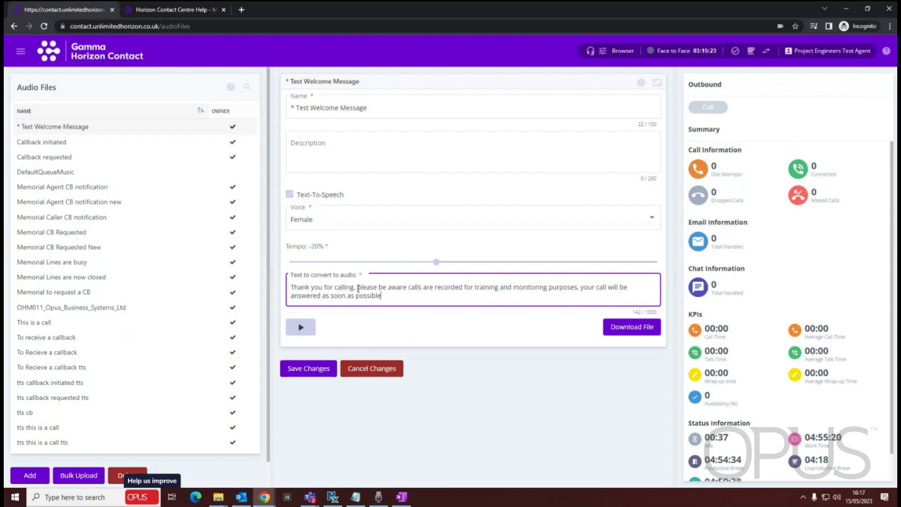
{"action": "left_click", "coordinate": [306, 368]}
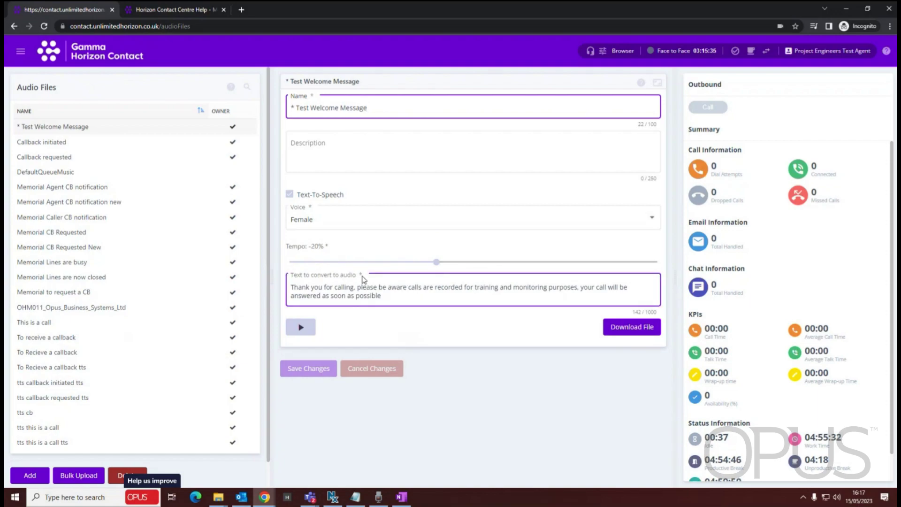
View the settings of the Callback initiated audio file, then return to * Test Welcome Message.
{"action": "scroll", "coordinate": [122, 350], "scroll_direction": "down", "scroll_amount": 1}
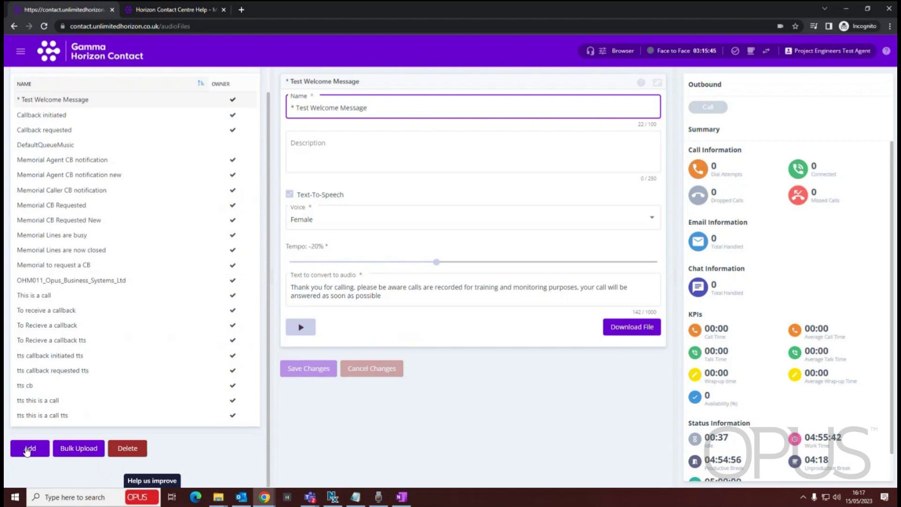
{"action": "left_click", "coordinate": [56, 129]}
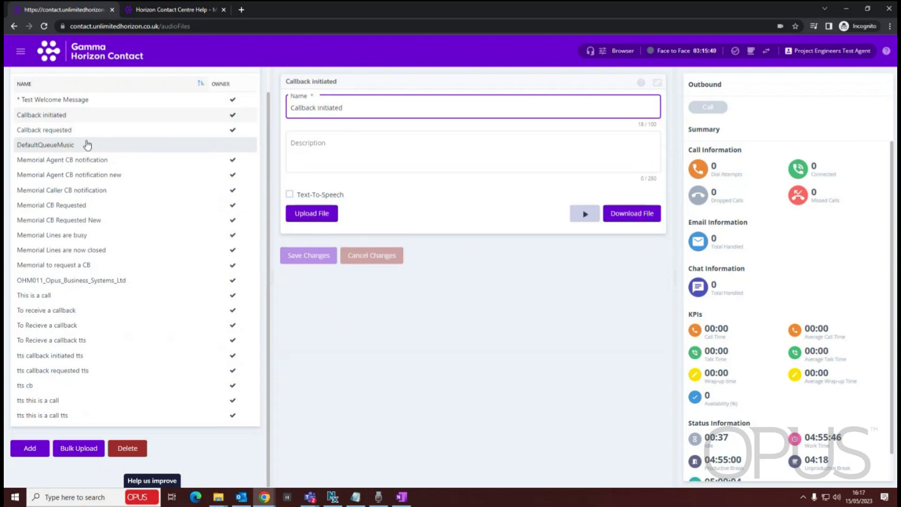
{"action": "left_click", "coordinate": [37, 99]}
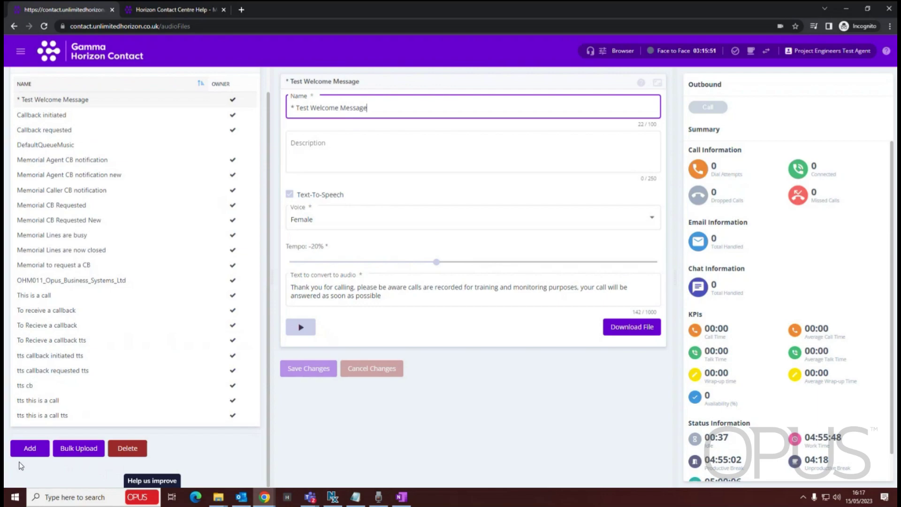
Start a new audio file and switch Text-To-Speech on and off to view the text and file upload options.
{"action": "left_click", "coordinate": [27, 449]}
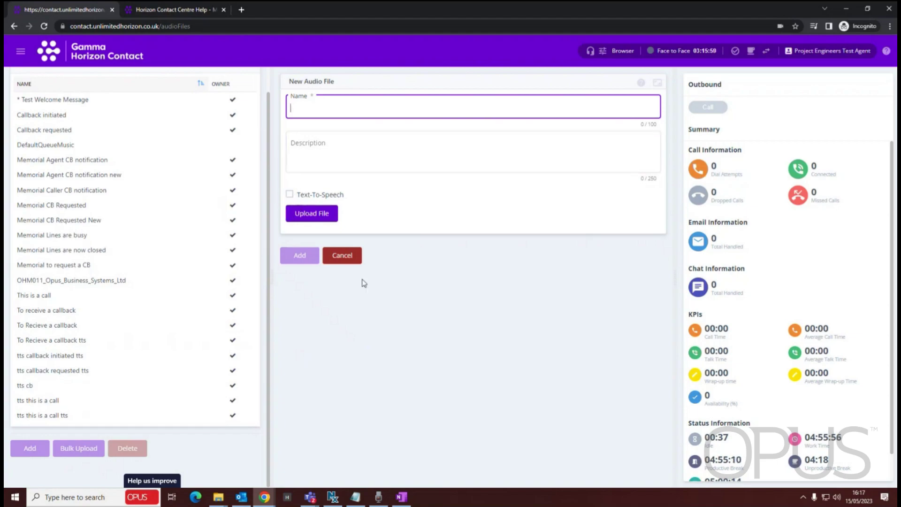
{"action": "left_click", "coordinate": [289, 195]}
{"action": "left_click", "coordinate": [289, 195]}
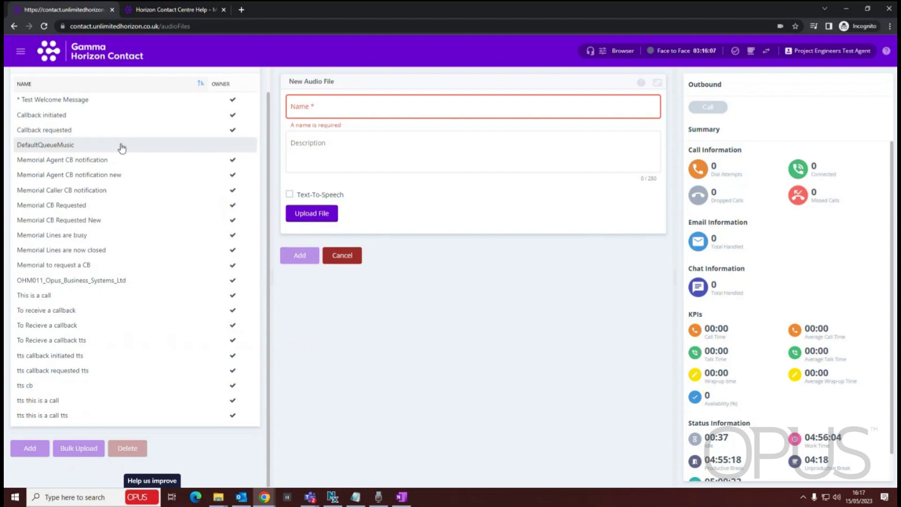
Leave the new audio file and bring up the delete confirmation for Callback initiated, then decline the deletion.
{"action": "left_click", "coordinate": [63, 118]}
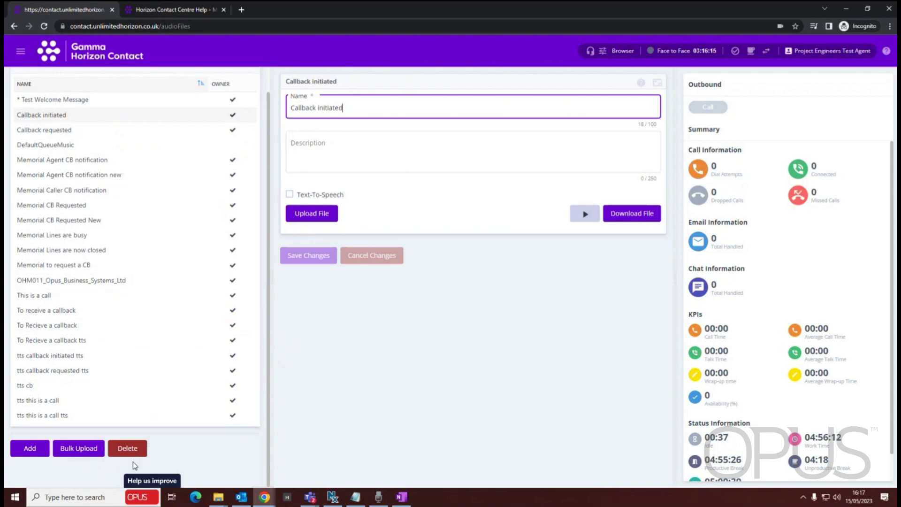
{"action": "left_click", "coordinate": [130, 449]}
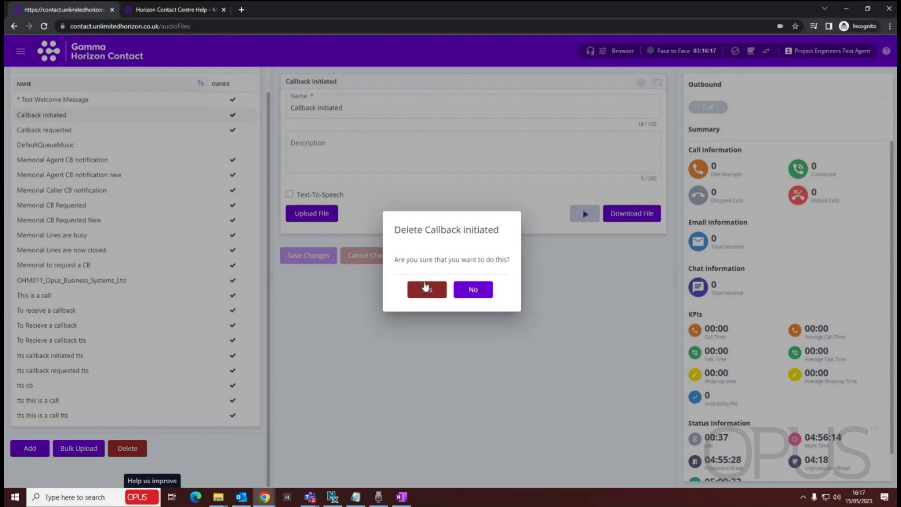
{"action": "left_click", "coordinate": [483, 294]}
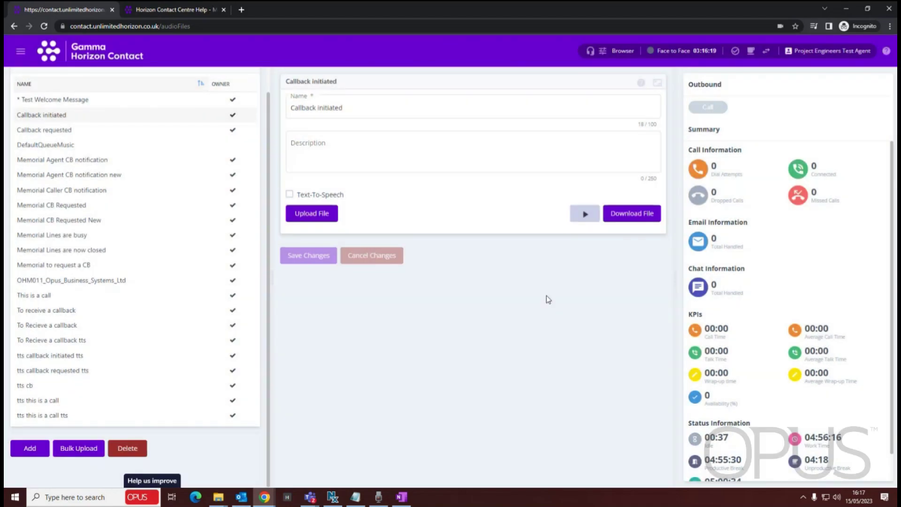